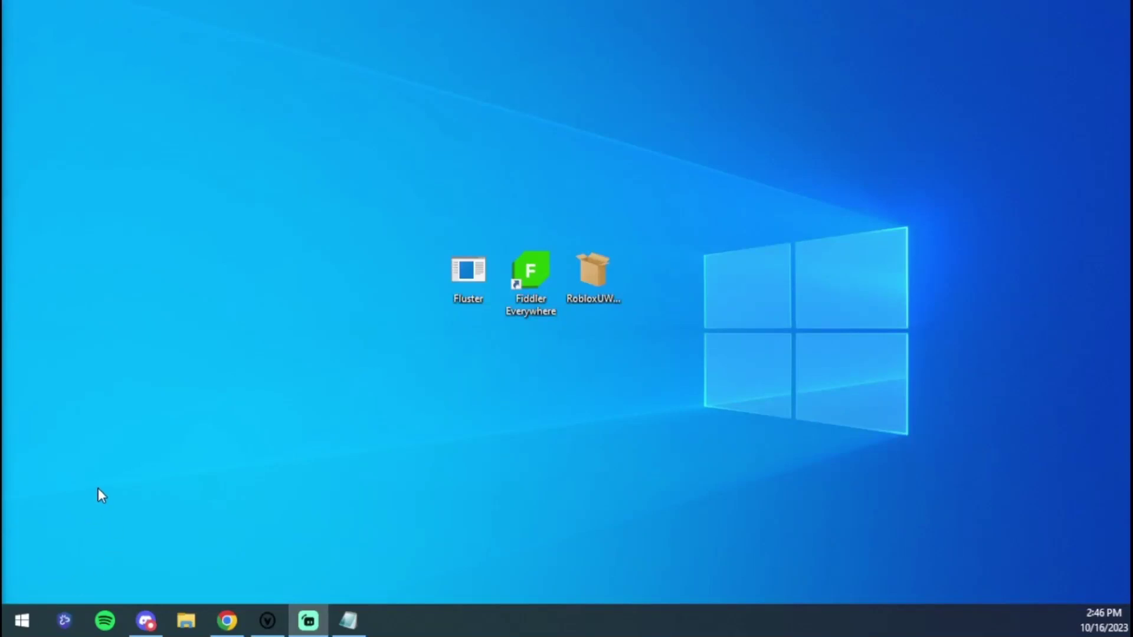
Review the virus and threat protection settings in Windows Security, then close it
{"action": "left_click", "coordinate": [256, 289]}
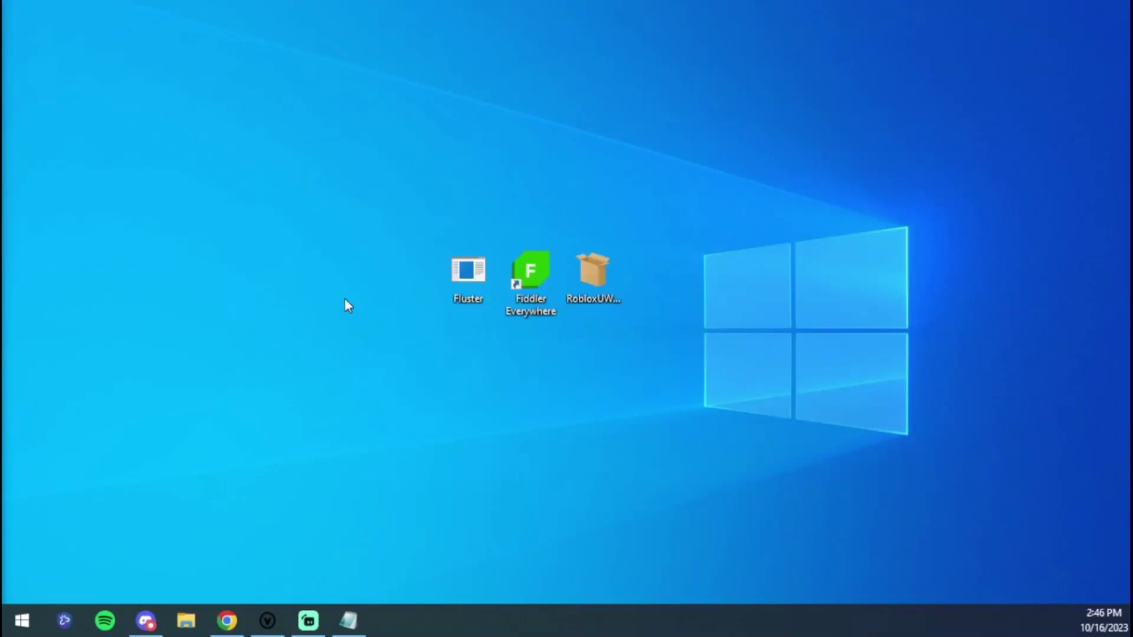
{"action": "right_click", "coordinate": [223, 273]}
{"action": "left_click", "coordinate": [430, 454]}
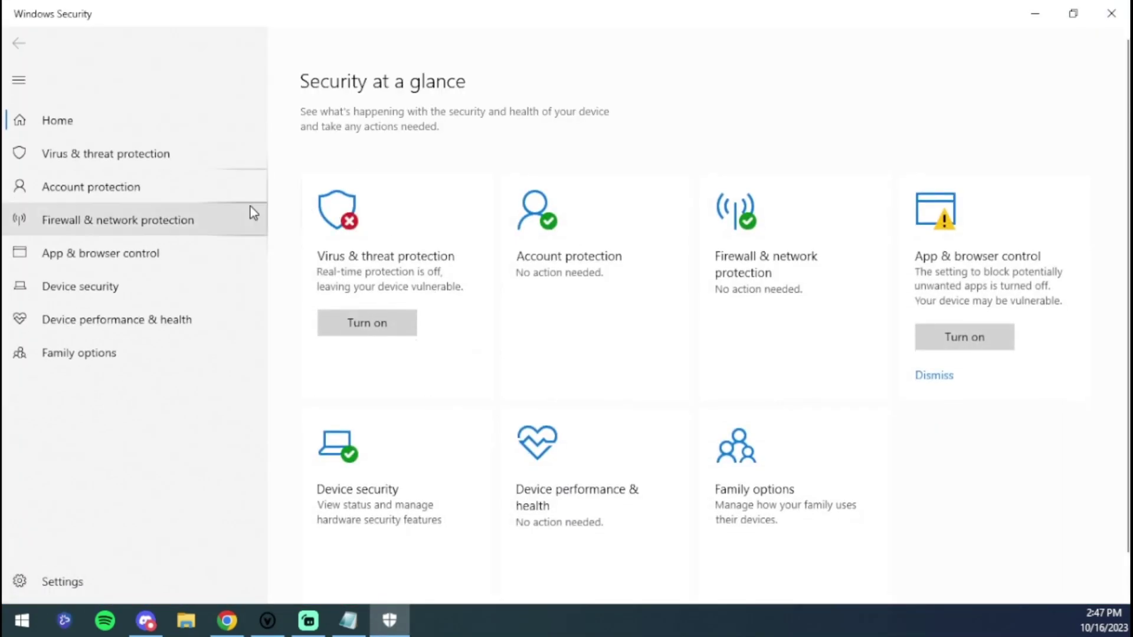
{"action": "left_click", "coordinate": [384, 241]}
{"action": "left_click", "coordinate": [348, 538]}
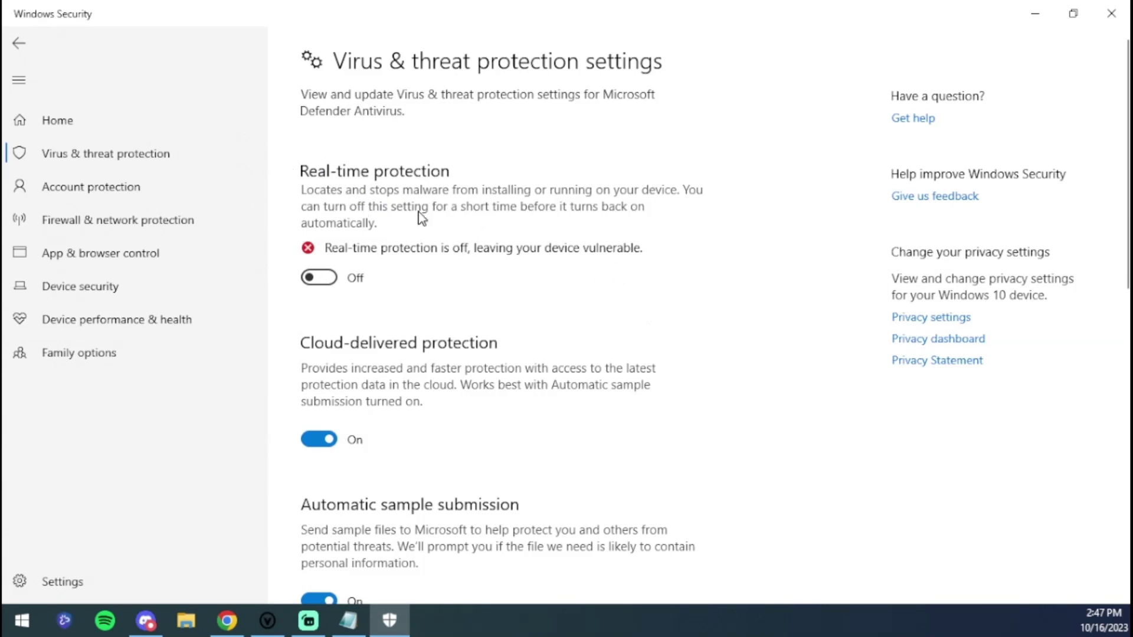
{"action": "left_click", "coordinate": [1111, 13]}
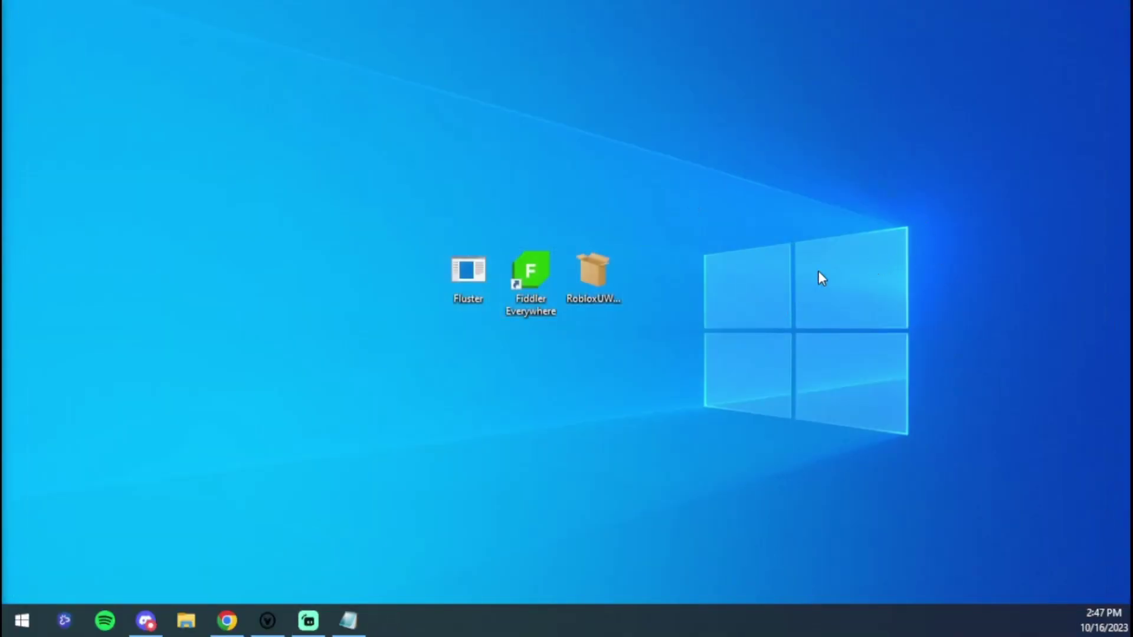
Confirm Developer Mode is on under Update & Security's For developers page, then close Settings
{"action": "key", "text": "super+i"}
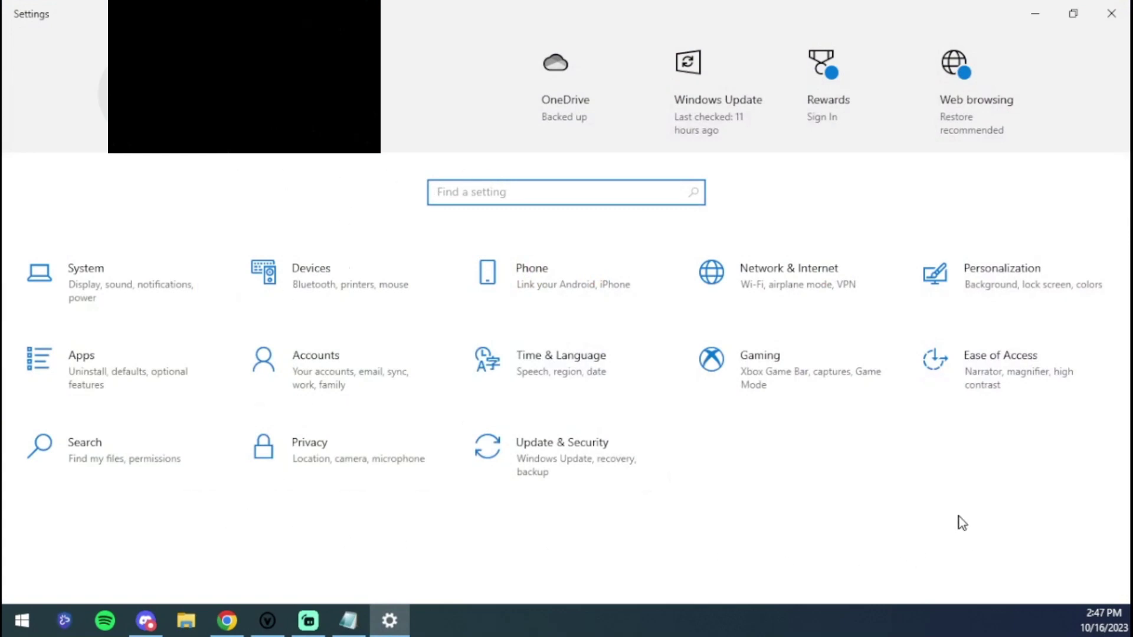
{"action": "left_click", "coordinate": [585, 463]}
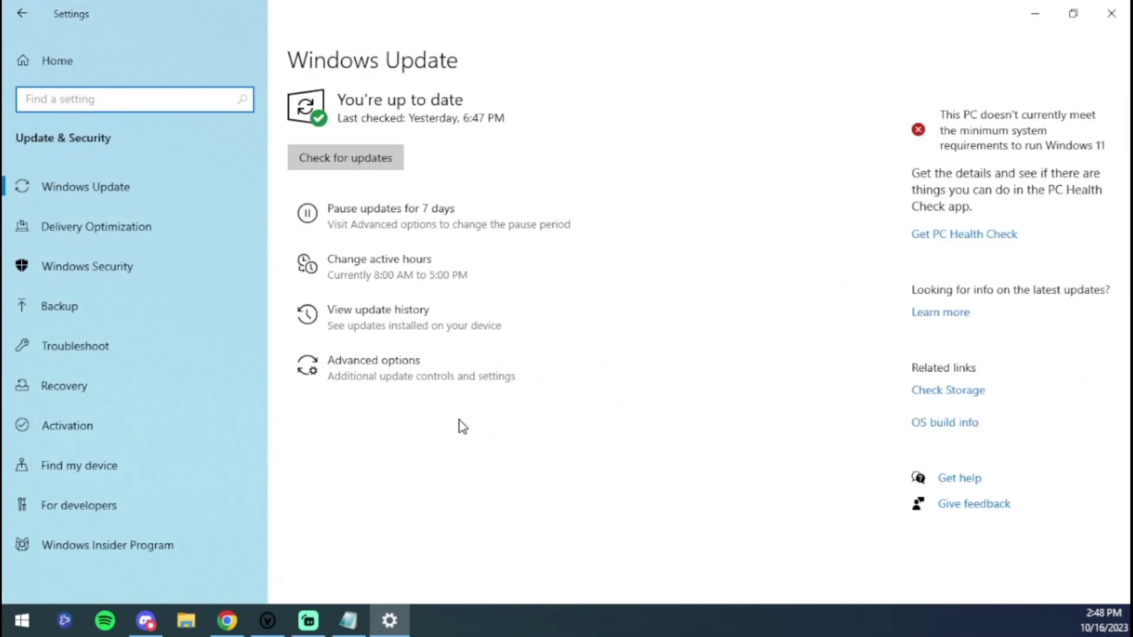
{"action": "left_click", "coordinate": [100, 509]}
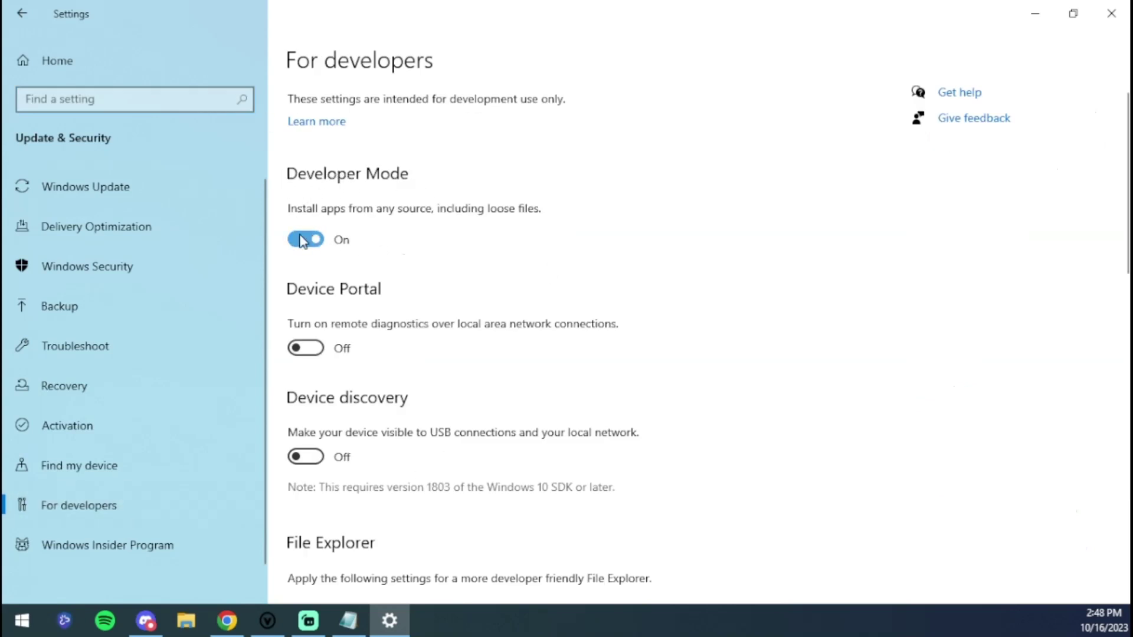
{"action": "scroll", "coordinate": [374, 264], "scroll_direction": "down", "scroll_amount": 5}
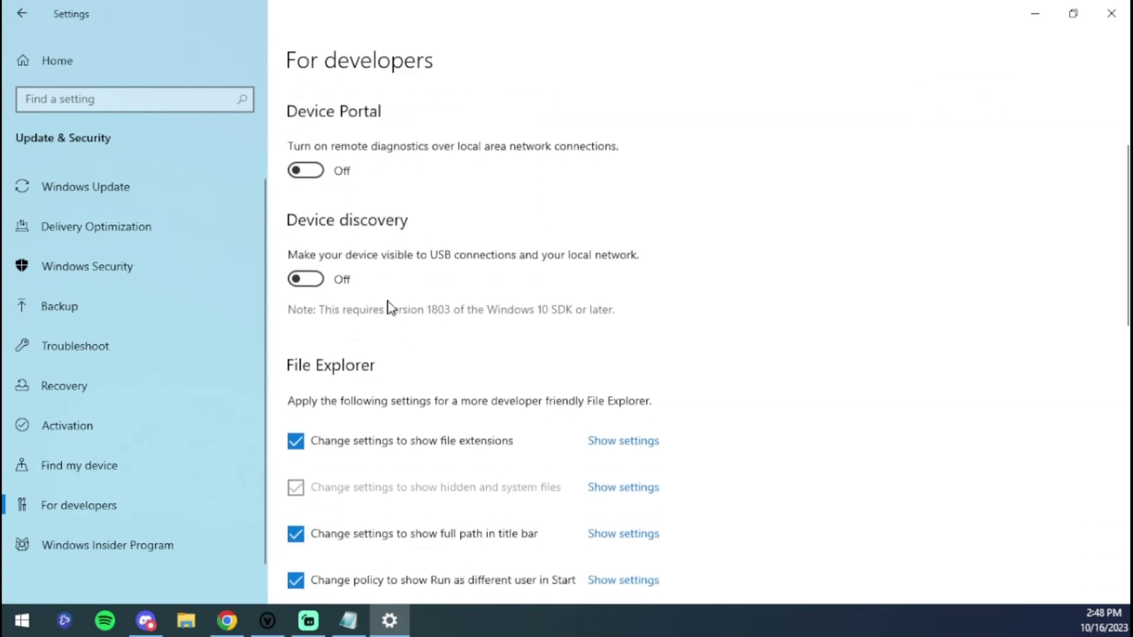
{"action": "scroll", "coordinate": [424, 228], "scroll_direction": "up", "scroll_amount": 5}
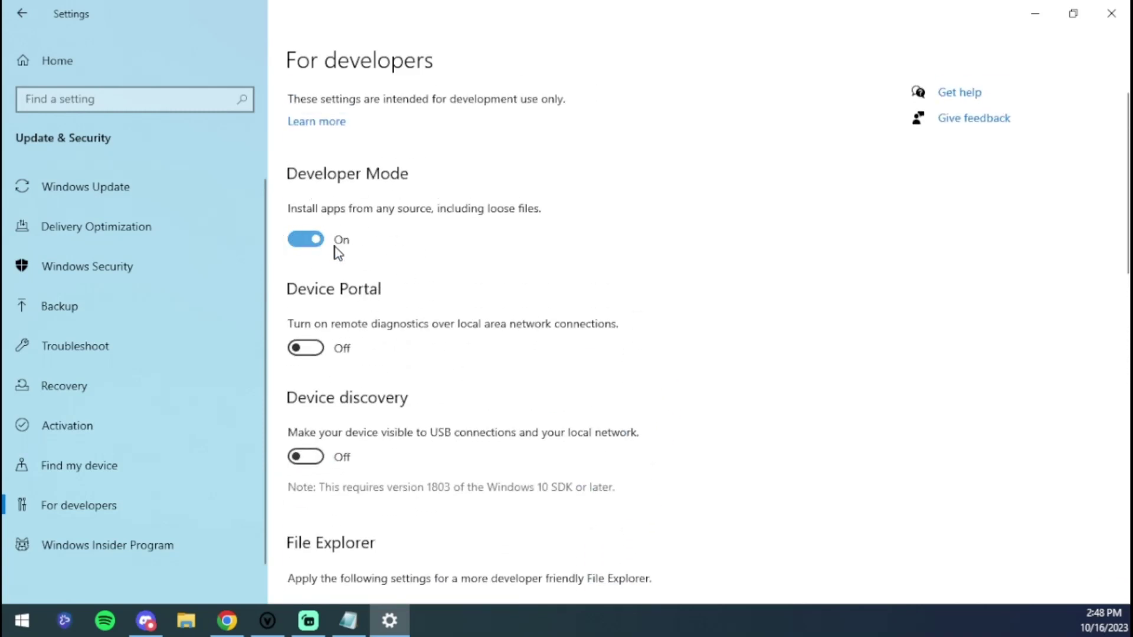
{"action": "left_click", "coordinate": [1111, 13]}
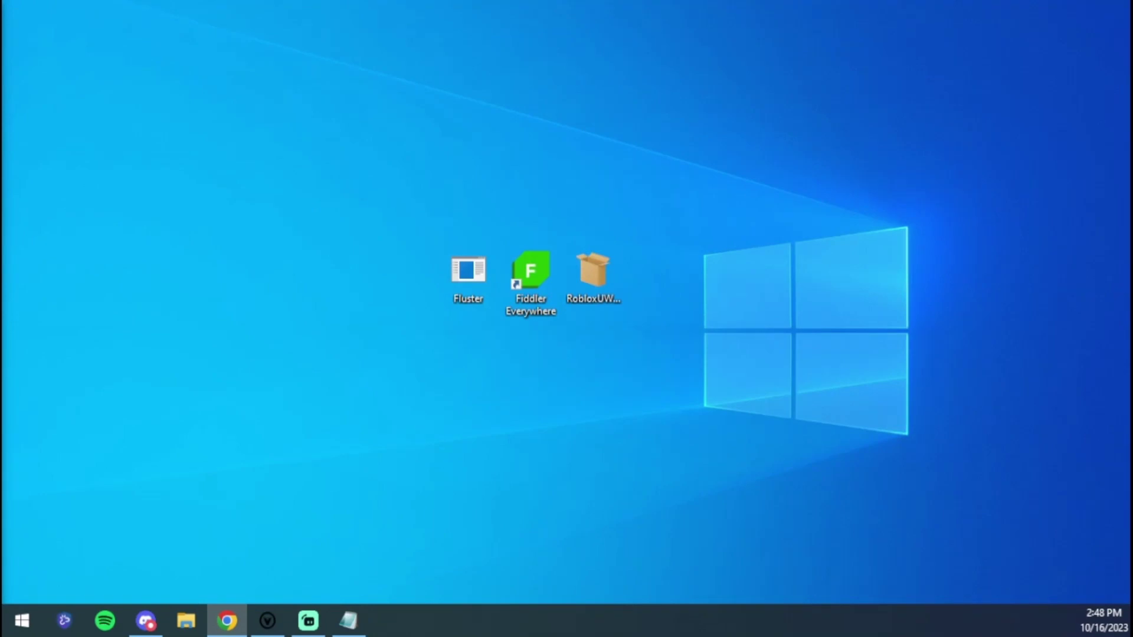
{"action": "left_click", "coordinate": [227, 621]}
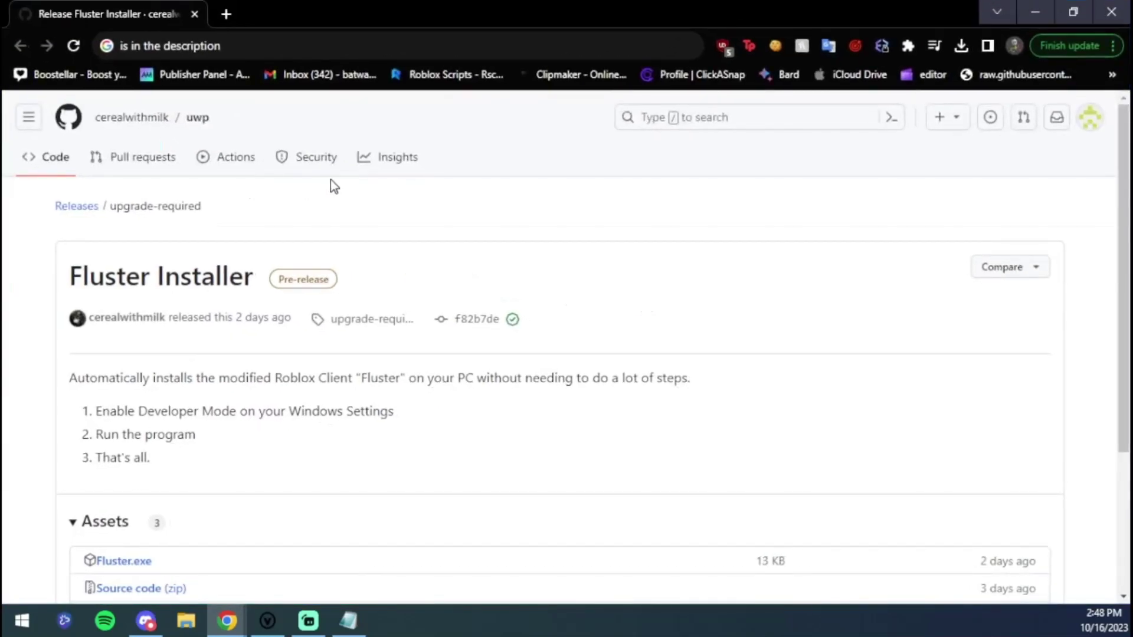
{"action": "scroll", "coordinate": [303, 230], "scroll_direction": "down", "scroll_amount": 1}
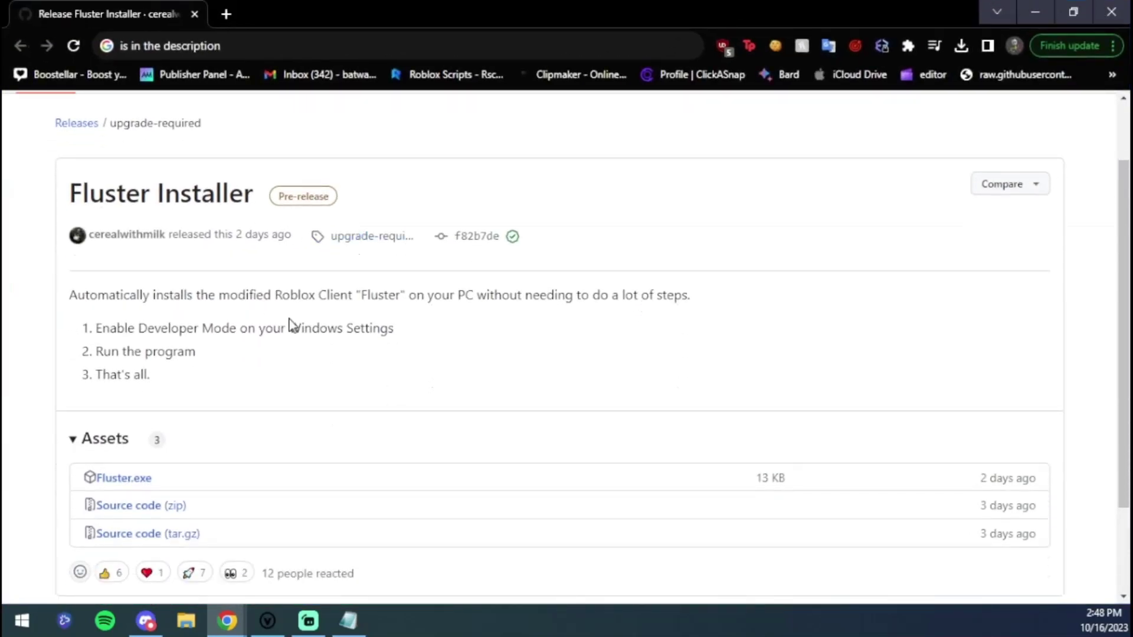
{"action": "scroll", "coordinate": [291, 324], "scroll_direction": "down", "scroll_amount": 2}
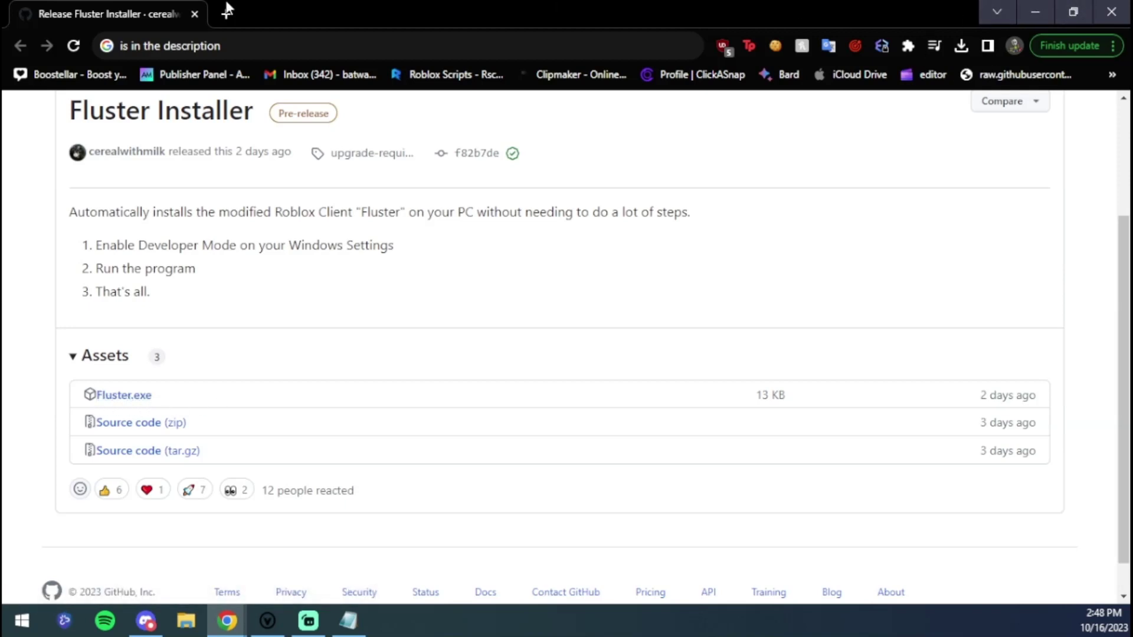
{"action": "left_click", "coordinate": [1053, 12]}
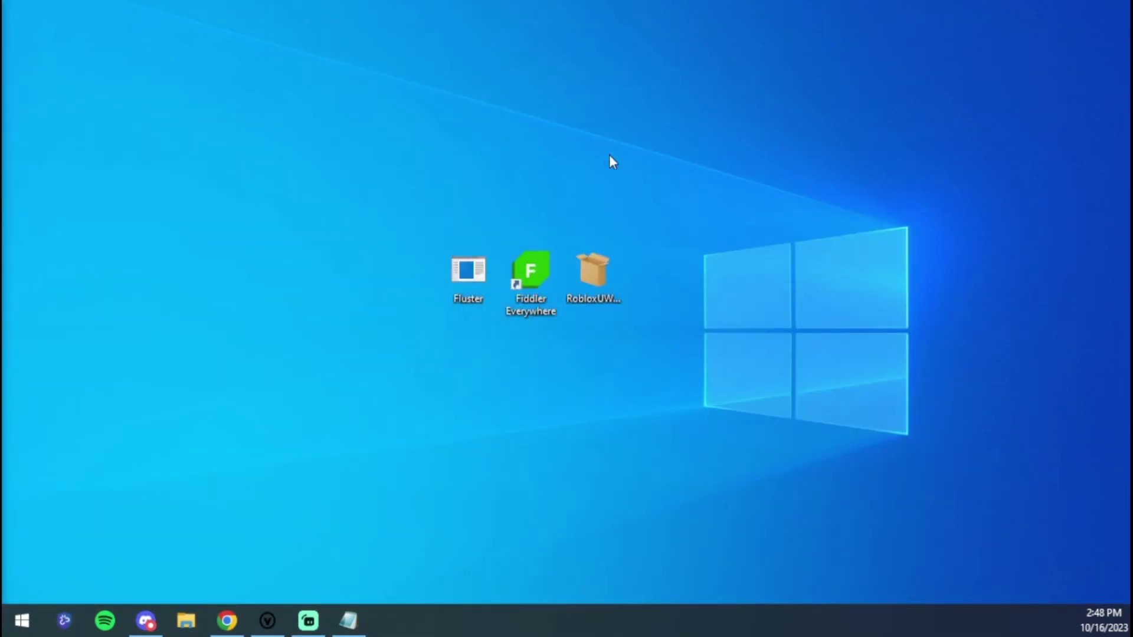
Run Fluster.exe past the SmartScreen warning with Run anyway and let the installer console finish setup
{"action": "double_click", "coordinate": [479, 261]}
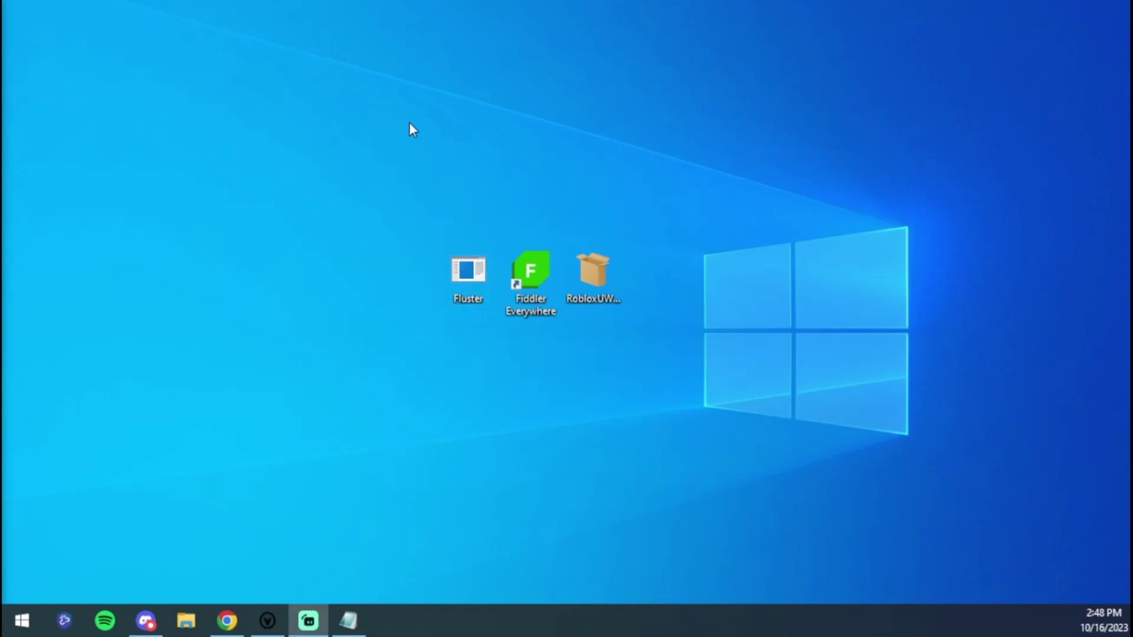
{"action": "left_click_drag", "start_coordinate": [397, 179], "coordinate": [434, 304]}
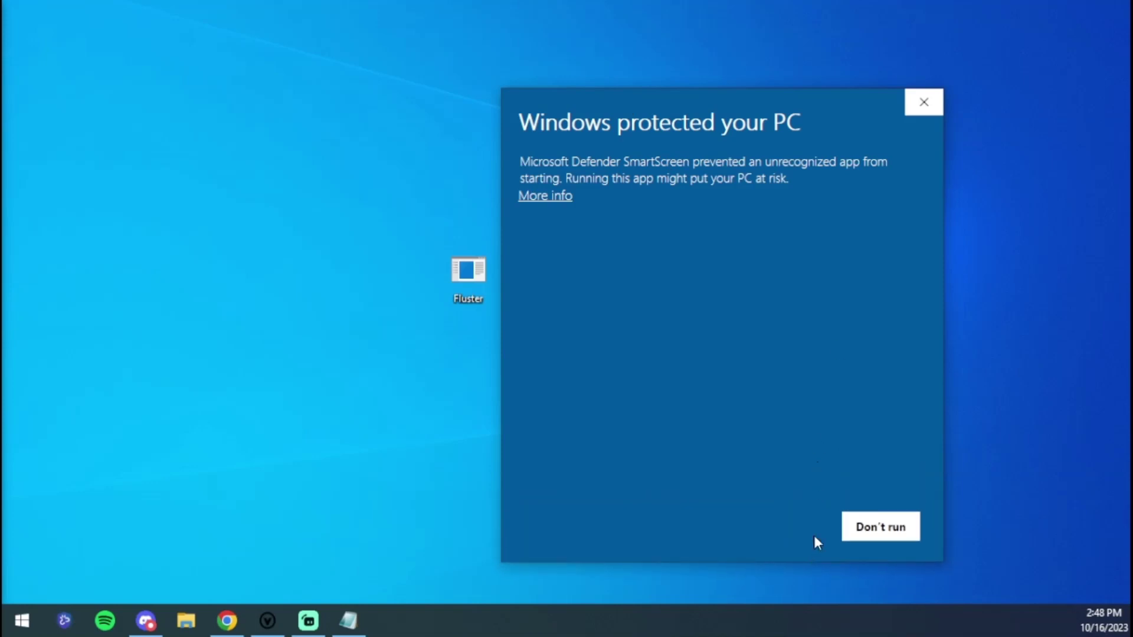
{"action": "left_click", "coordinate": [542, 201]}
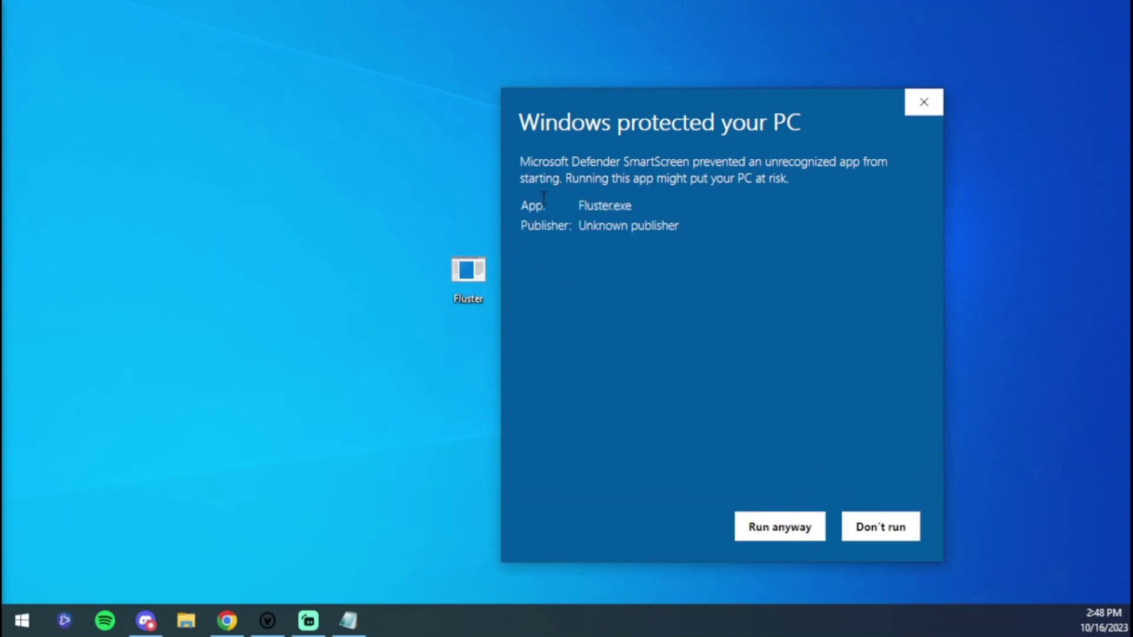
{"action": "left_click", "coordinate": [778, 528]}
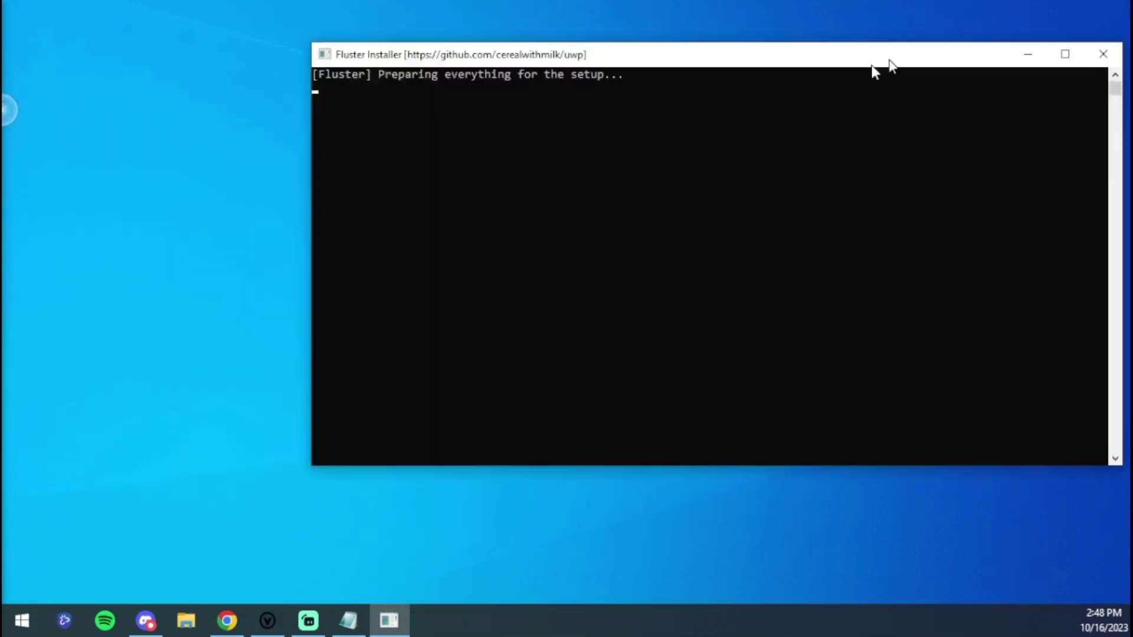
{"action": "left_click_drag", "start_coordinate": [877, 69], "coordinate": [457, 111]}
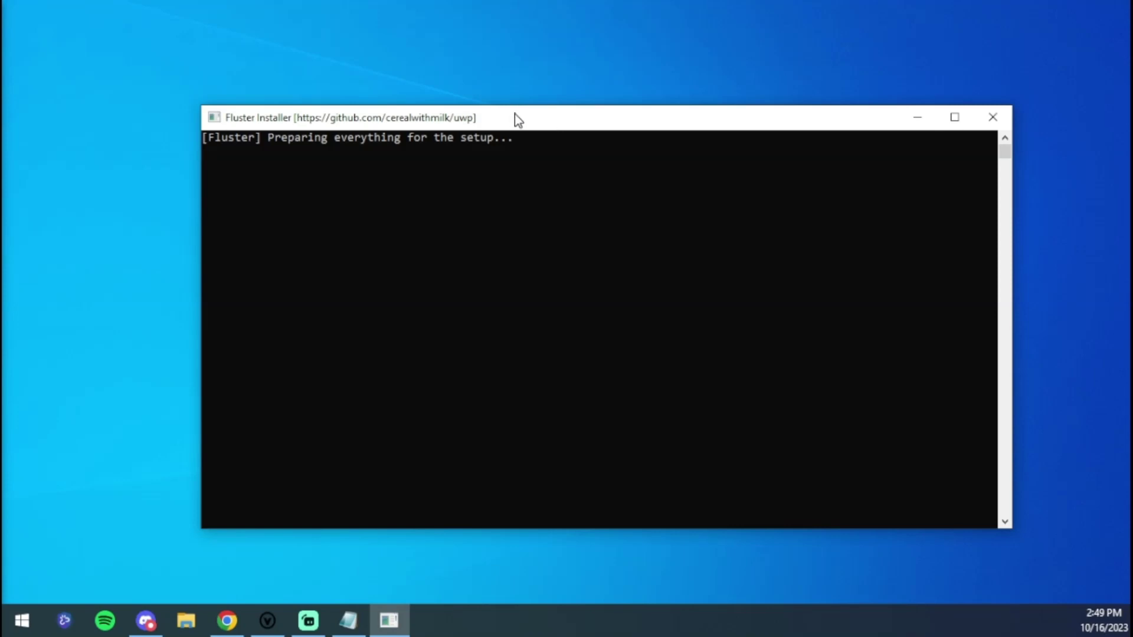
{"action": "key", "text": "alt+Tab"}
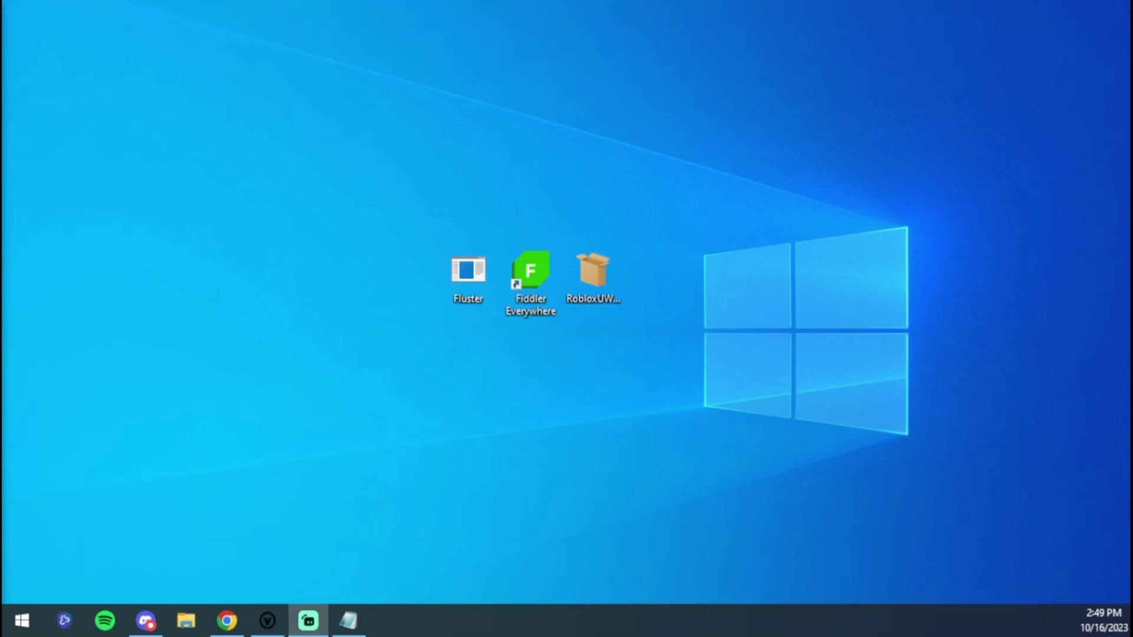
Drag a window aside while Fluster starts up to its Roblox welcome screen
{"action": "left_click_drag", "start_coordinate": [234, 55], "coordinate": [944, 150]}
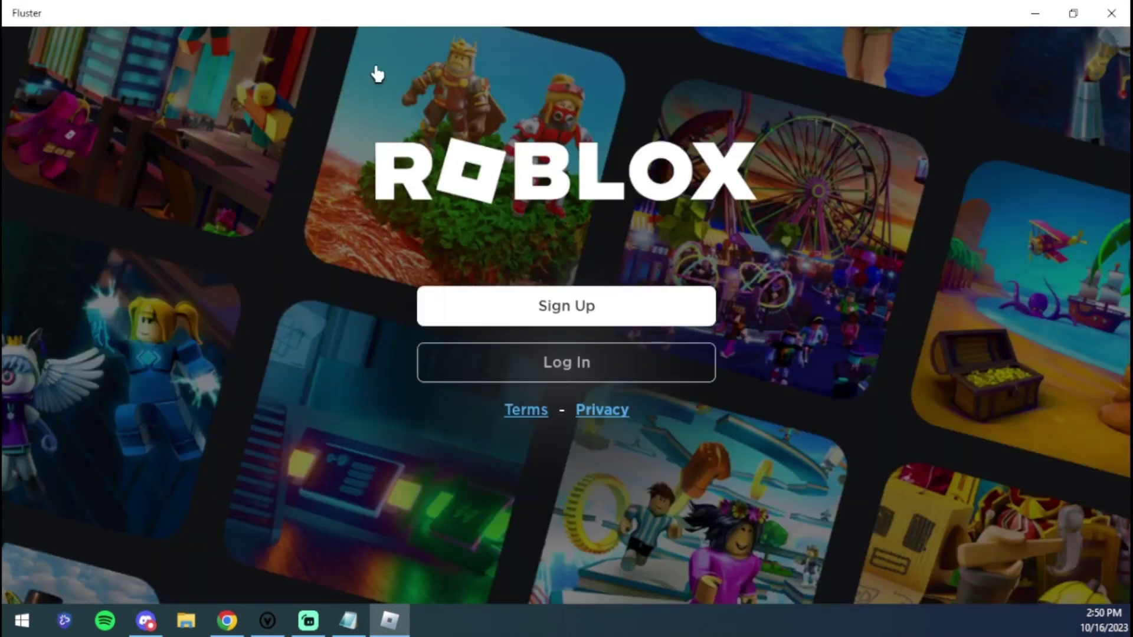
Log in with the Roblox account username and password, then retry past the connection error
{"action": "left_click", "coordinate": [559, 362]}
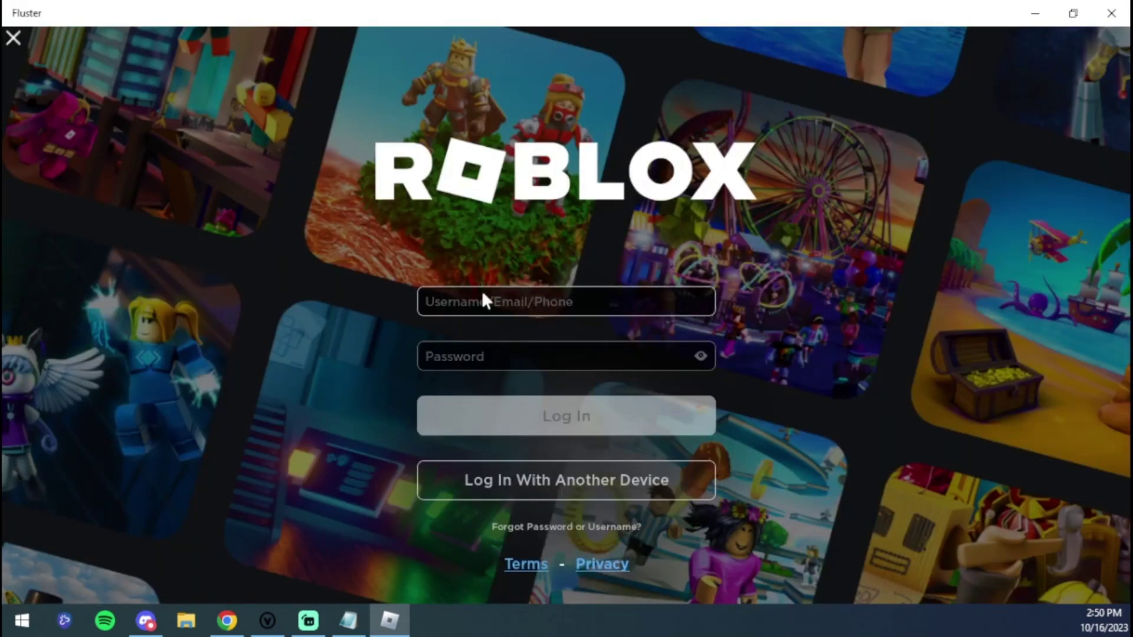
{"action": "left_click", "coordinate": [501, 302]}
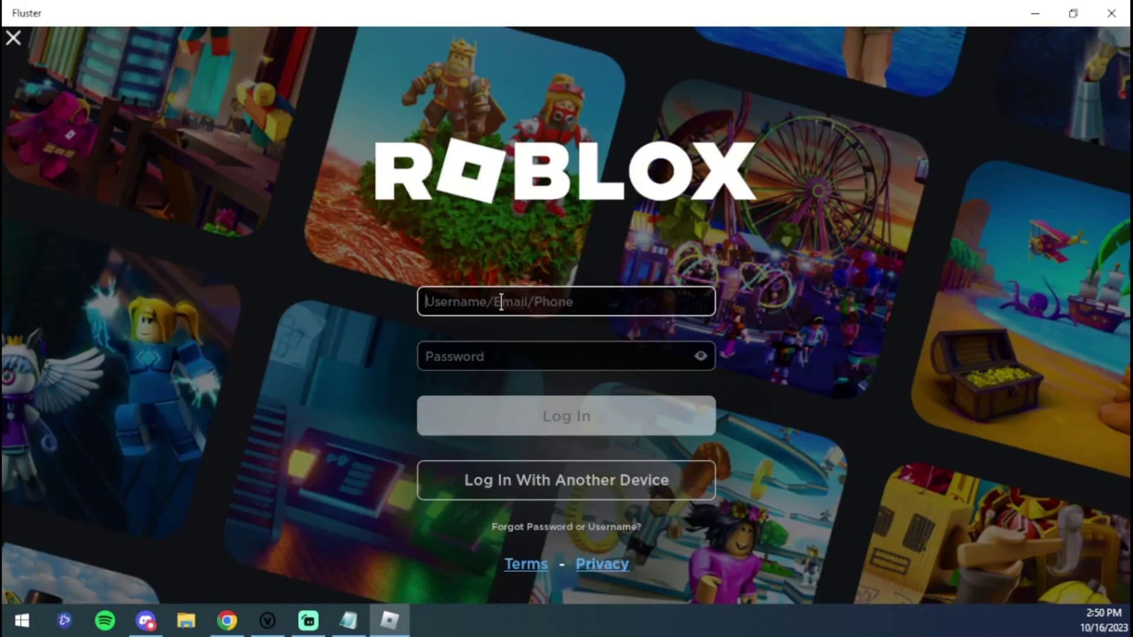
{"action": "type", "text": "Trilog"}
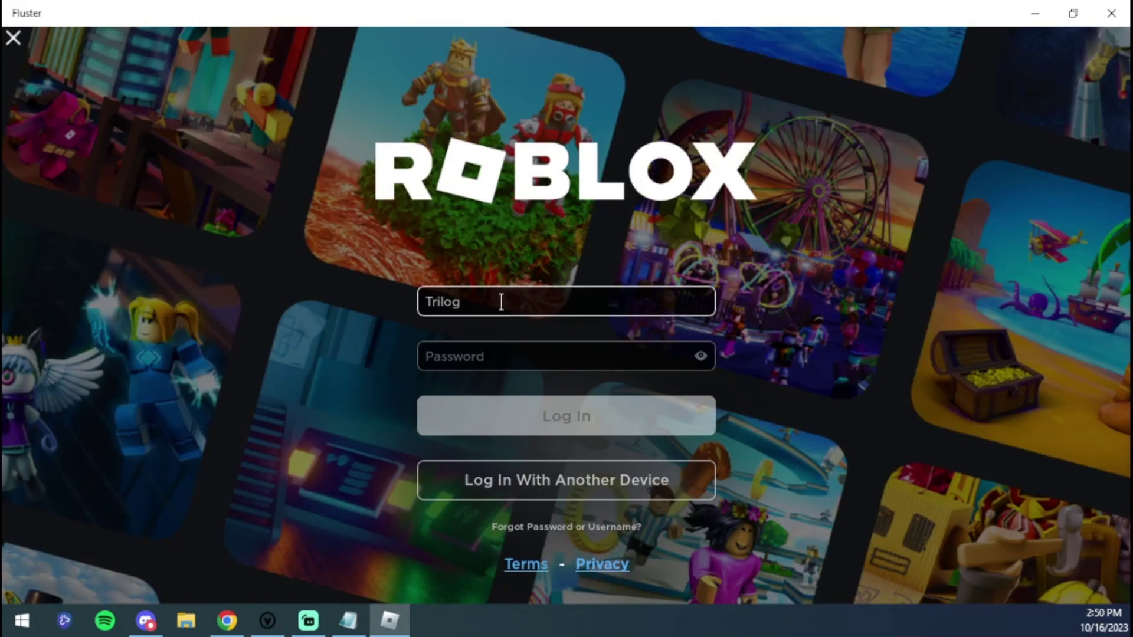
{"action": "type", "text": "Scripts"}
{"action": "left_click", "coordinate": [495, 353]}
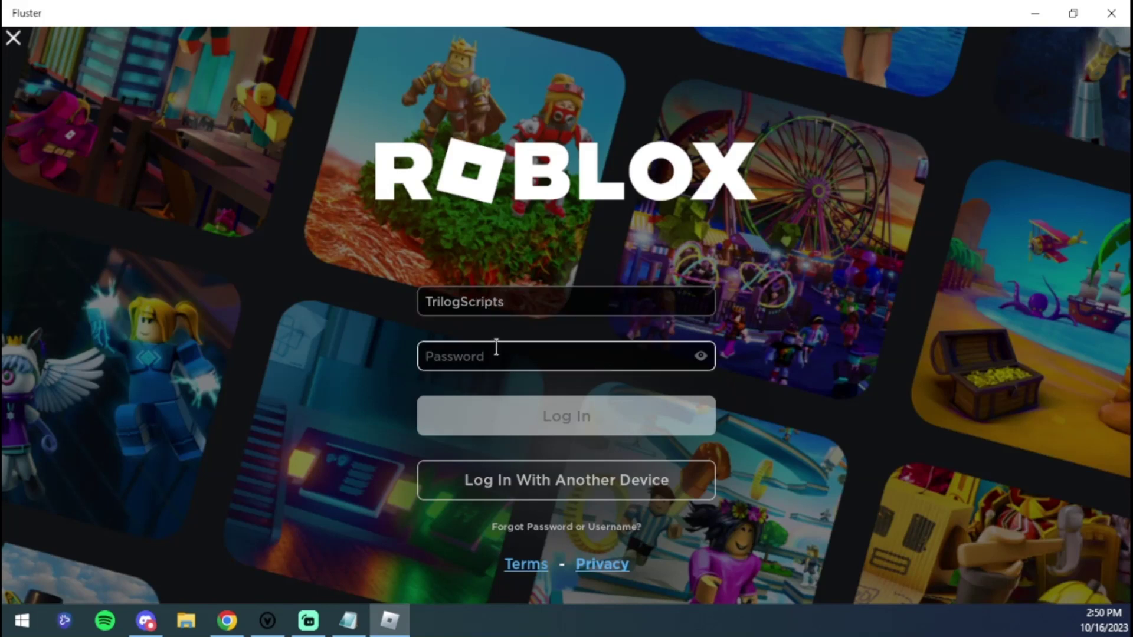
{"action": "type", "text": "••••"}
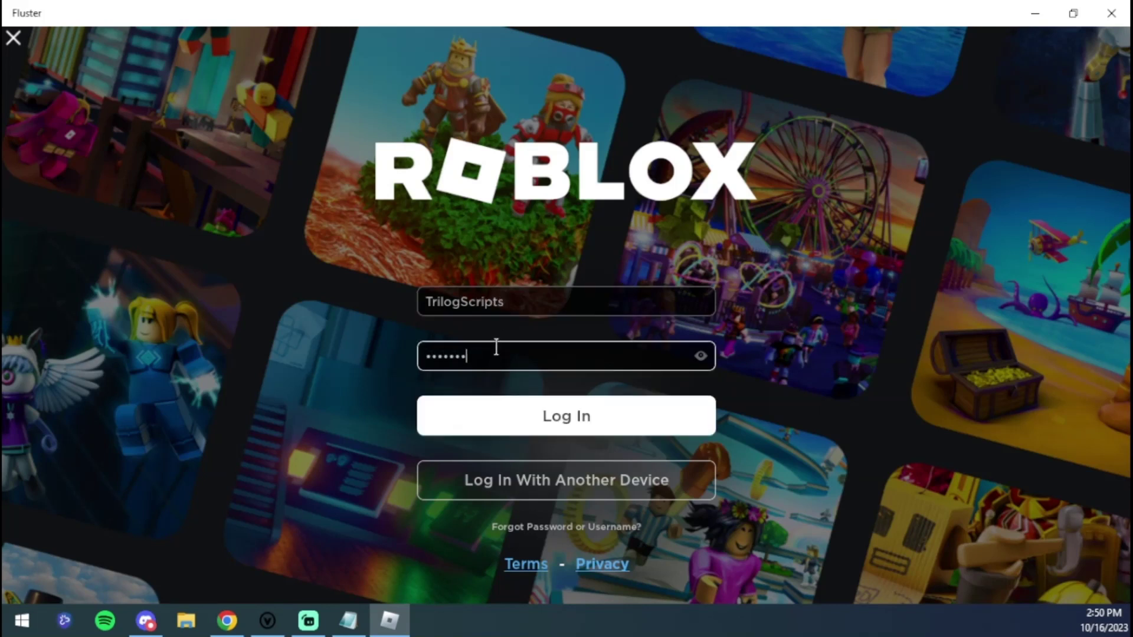
{"action": "type", "text": "•••••"}
{"action": "key", "text": "Return"}
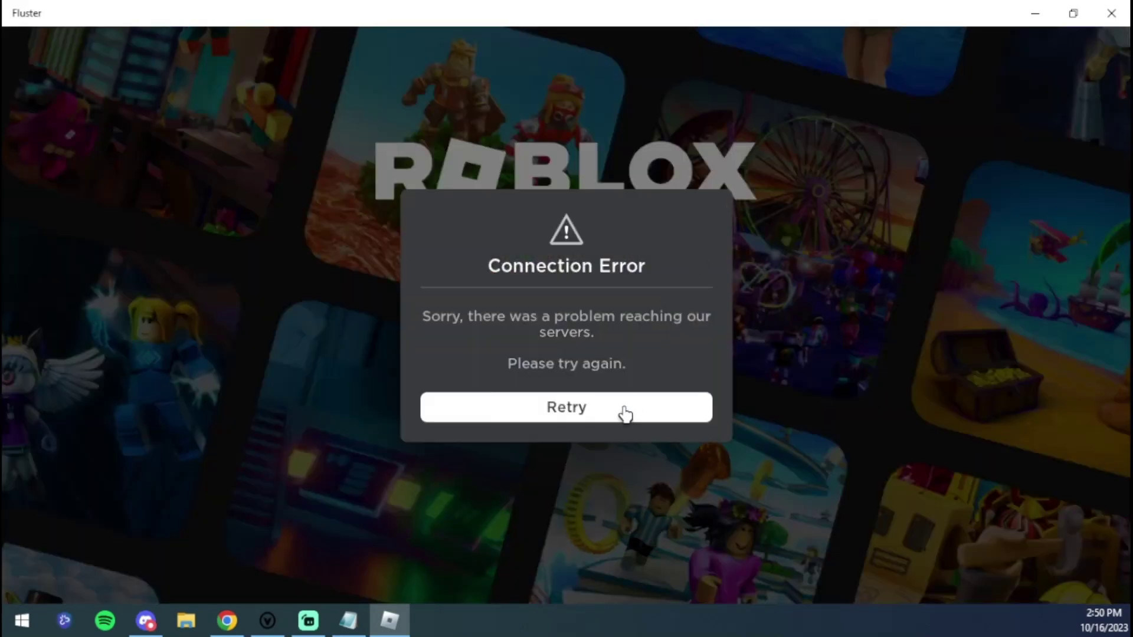
{"action": "left_click", "coordinate": [624, 414]}
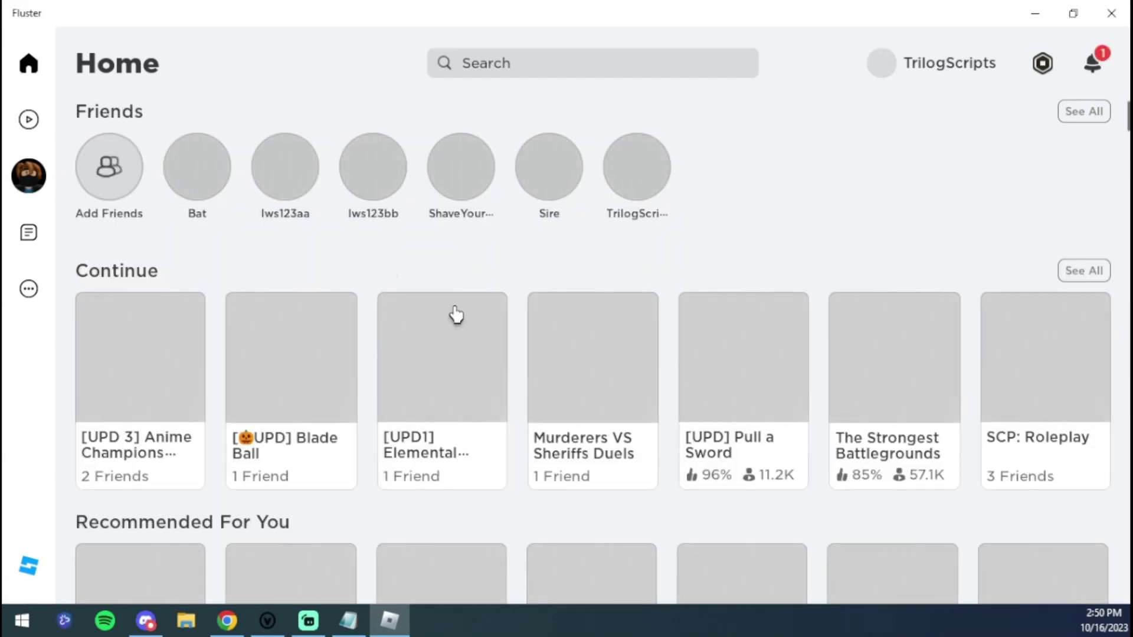
Inspect Fluster's three processes in Task Manager, then launch Blade Ball from its game page
{"action": "mouse_move", "coordinate": [575, 423]}
{"action": "key", "text": "ctrl+shift+Escape"}
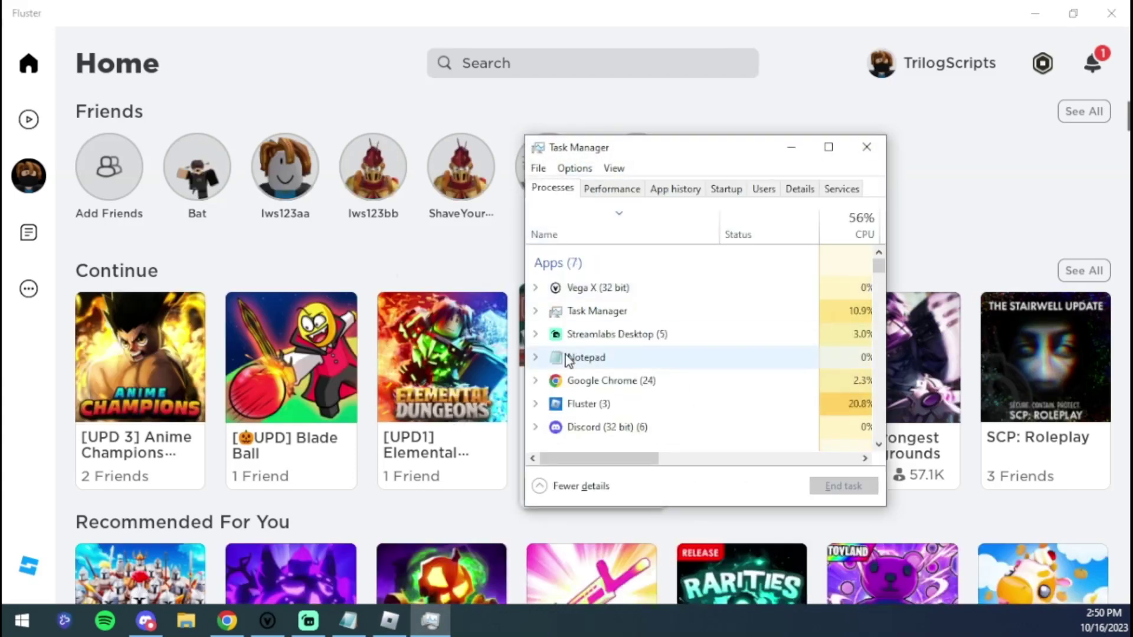
{"action": "scroll", "coordinate": [590, 348], "scroll_direction": "down", "scroll_amount": 1}
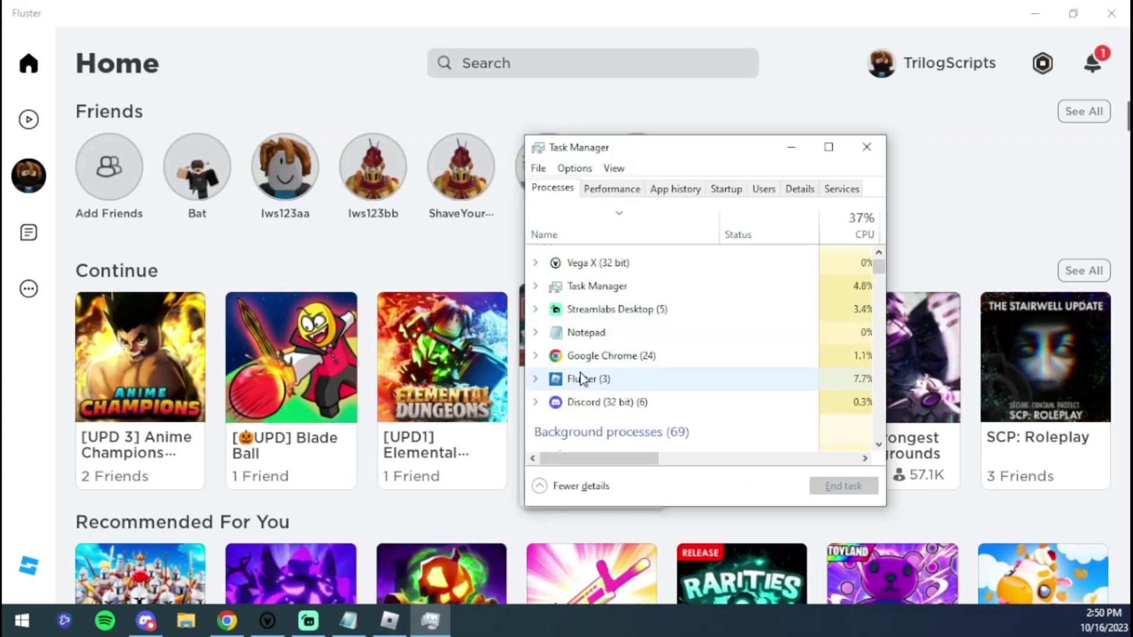
{"action": "left_click", "coordinate": [534, 379]}
{"action": "scroll", "coordinate": [619, 383], "scroll_direction": "down", "scroll_amount": 1}
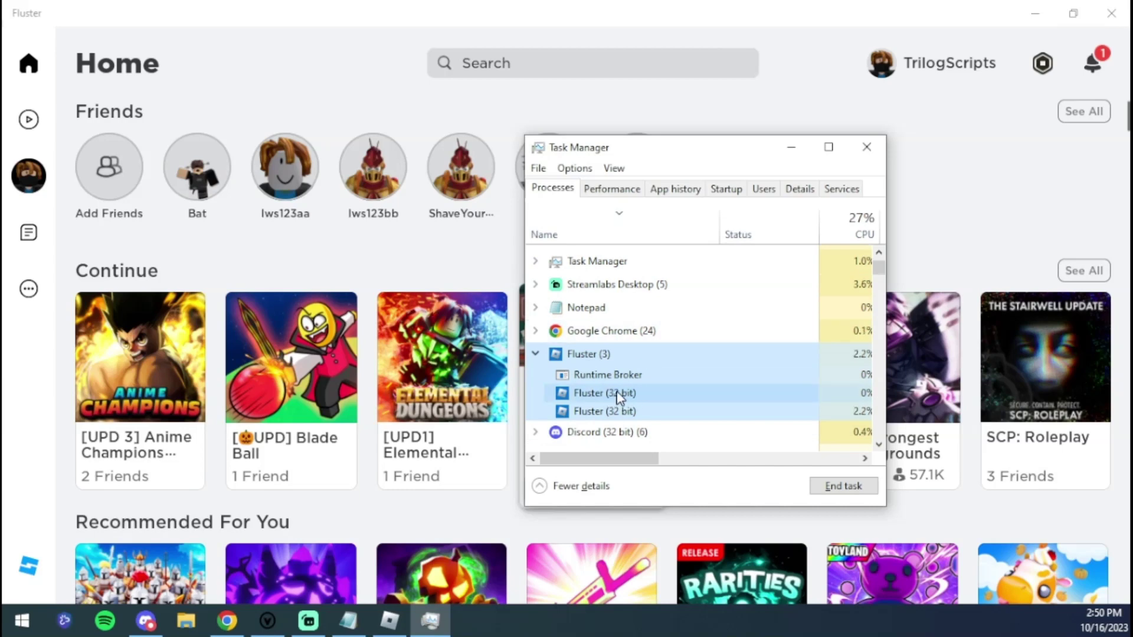
{"action": "left_click", "coordinate": [866, 147]}
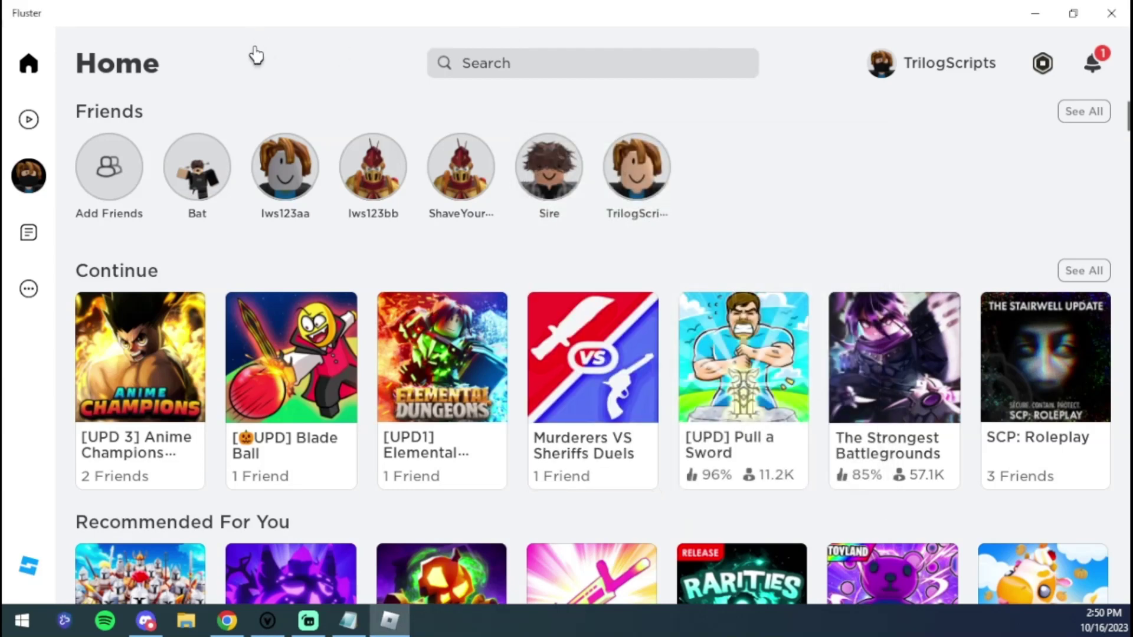
{"action": "left_click", "coordinate": [283, 306]}
{"action": "left_click", "coordinate": [351, 470]}
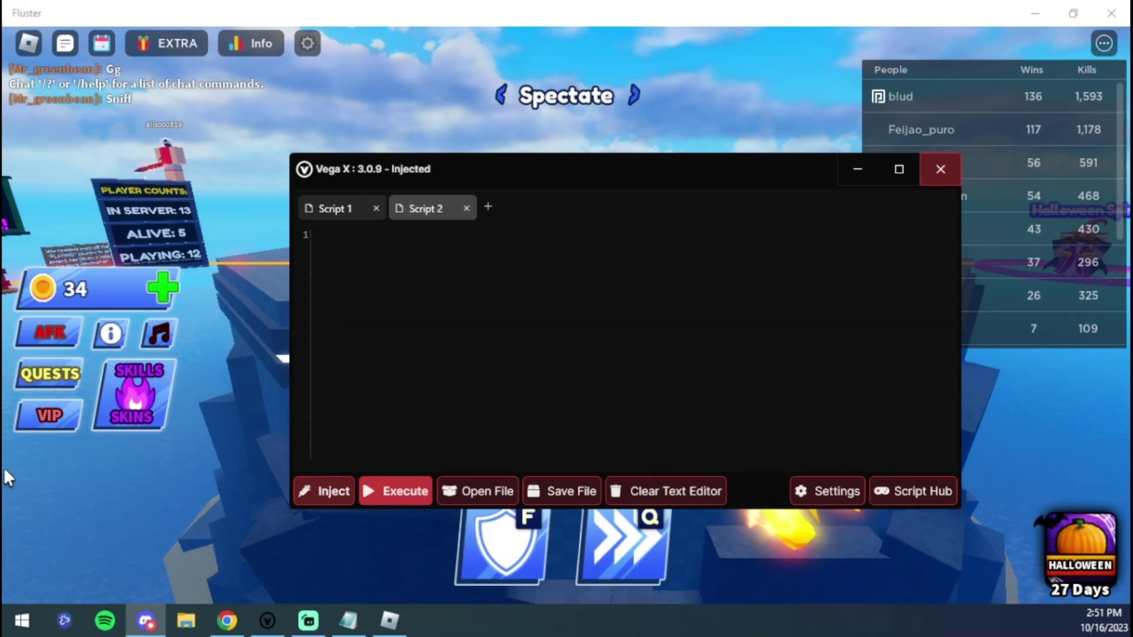
Paste the Insurgent hub loader into Vega X, execute it, and move both windows aside
{"action": "type", "text": "loadstring(game:HttpGet('https://raw.githubusercontent.com/InsurgenceHub/IncurgenceHub.github.io/main/InsurgentHubOfficial'))()"}
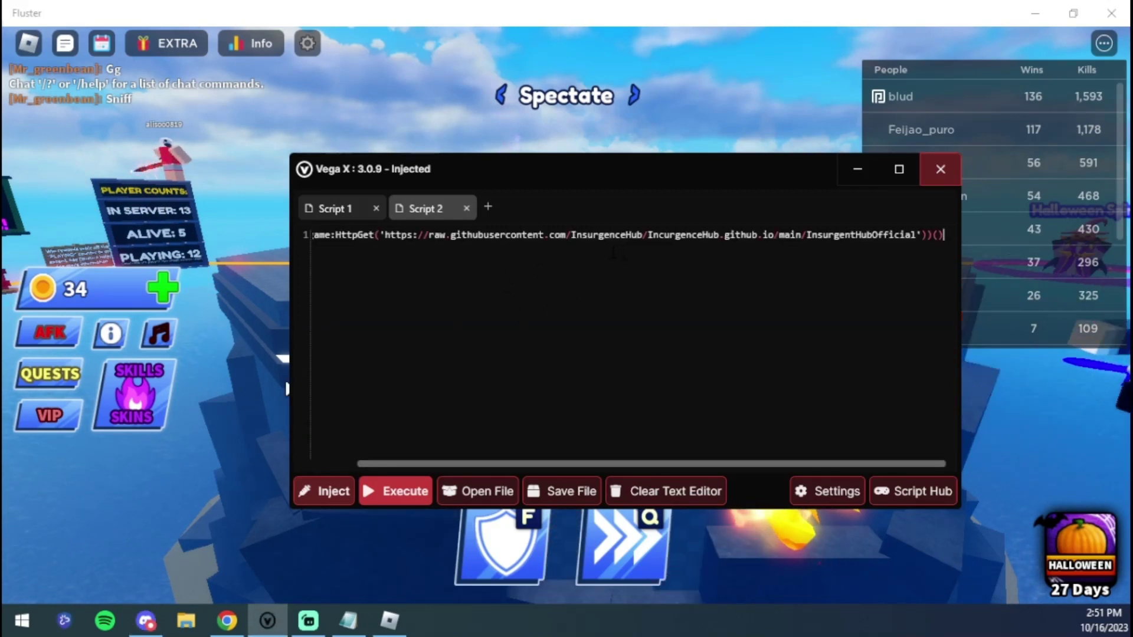
{"action": "left_click", "coordinate": [394, 490]}
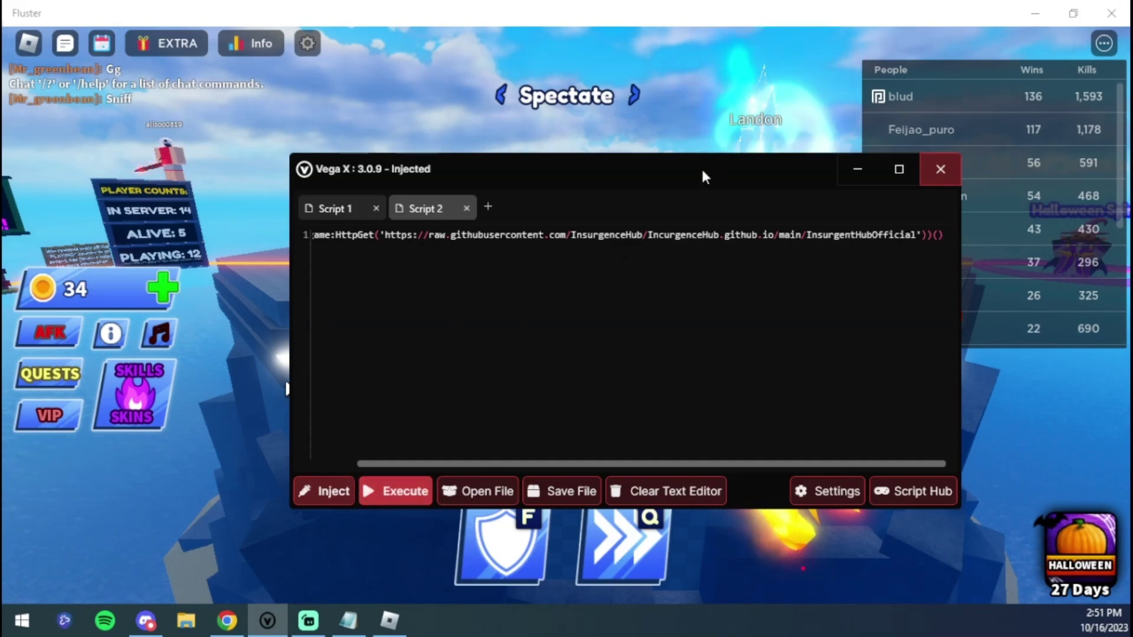
{"action": "left_click_drag", "start_coordinate": [700, 168], "coordinate": [4, 334]}
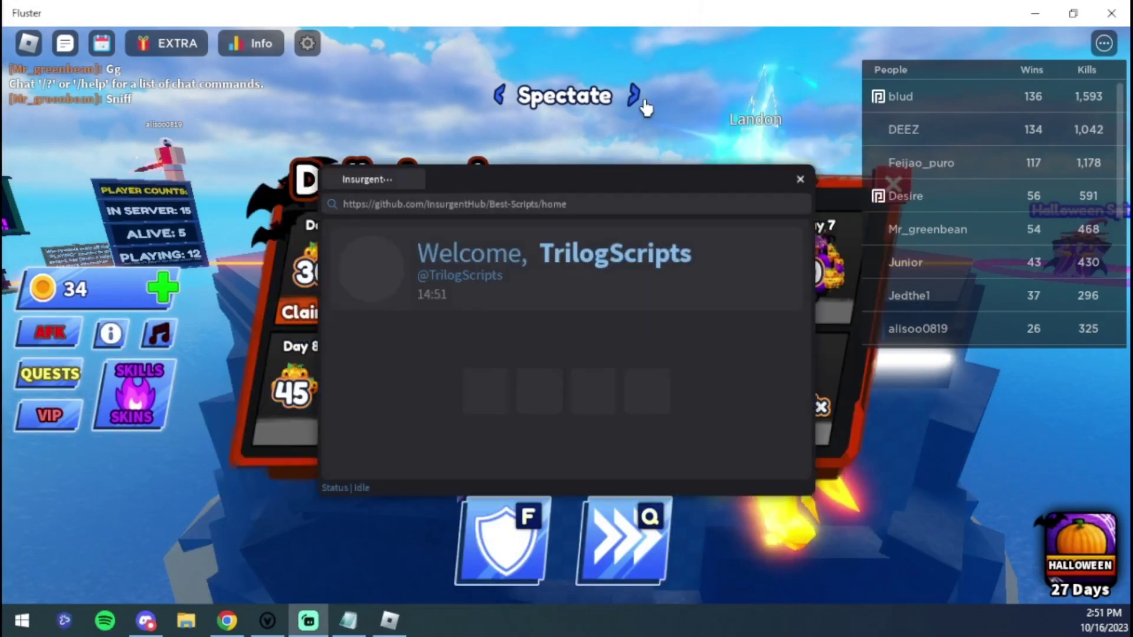
{"action": "left_click_drag", "start_coordinate": [472, 182], "coordinate": [759, 292]}
Claim the Day 1 login reward, glance at Auto Parry, and reposition the Insurgent hub window
{"action": "left_click", "coordinate": [335, 319]}
{"action": "left_click", "coordinate": [893, 184]}
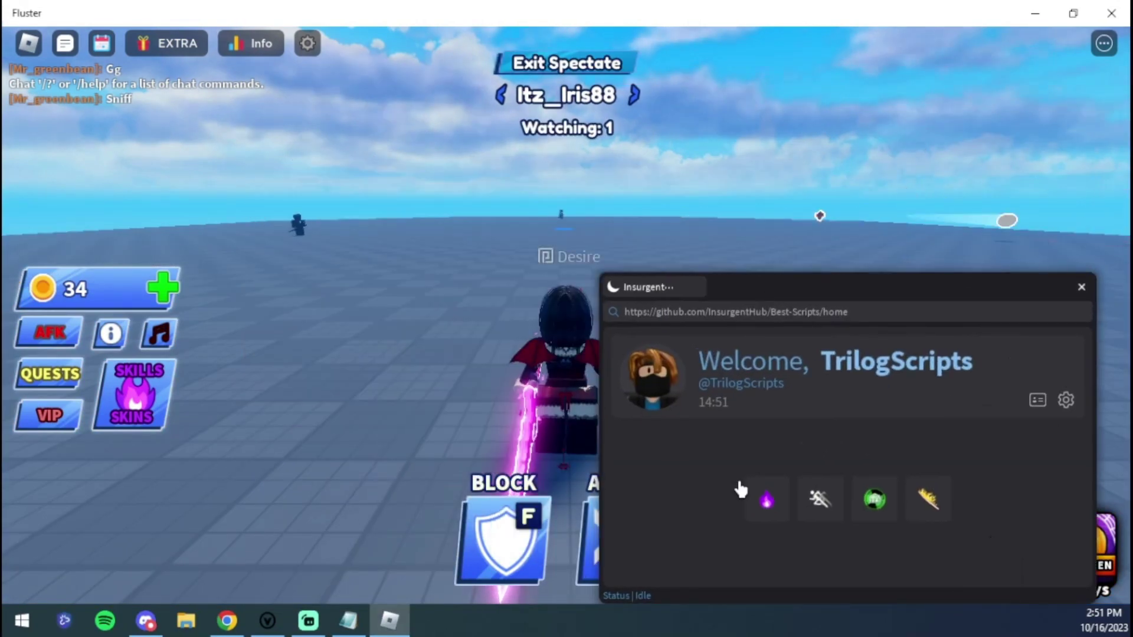
{"action": "left_click", "coordinate": [767, 500]}
{"action": "left_click", "coordinate": [803, 287]}
{"action": "left_click_drag", "start_coordinate": [809, 291], "coordinate": [647, 229]}
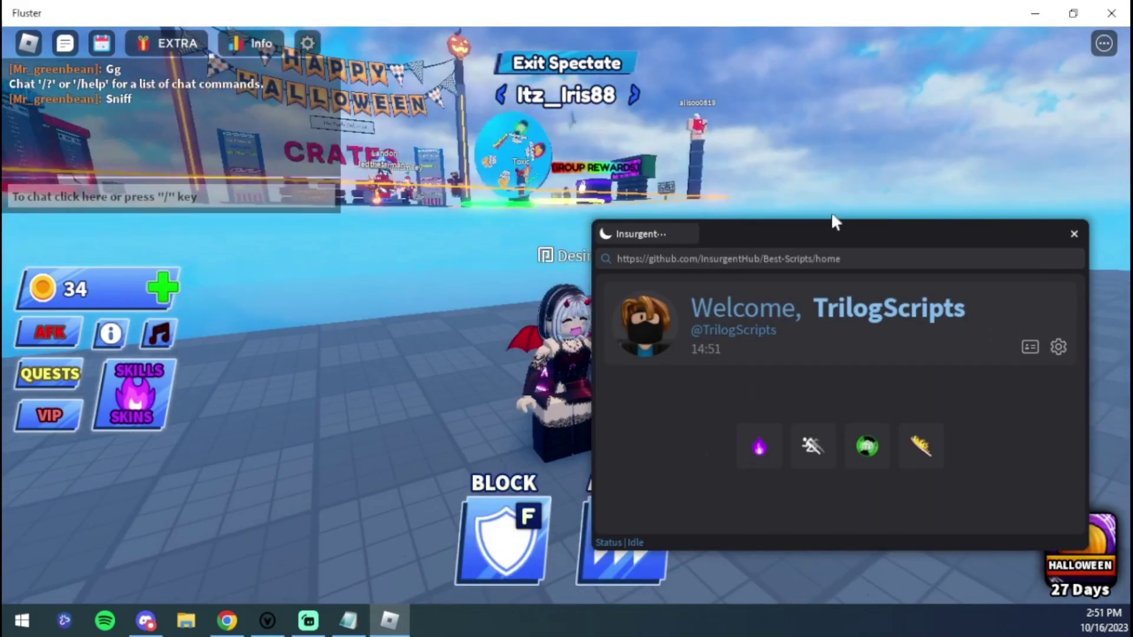
{"action": "left_click_drag", "start_coordinate": [834, 228], "coordinate": [728, 282]}
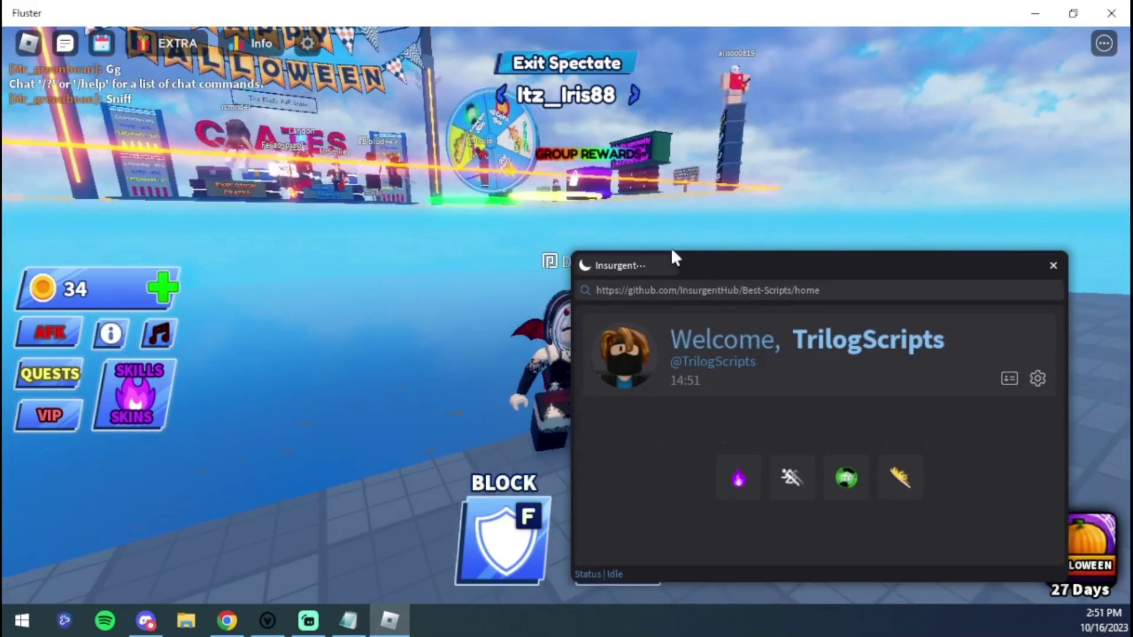